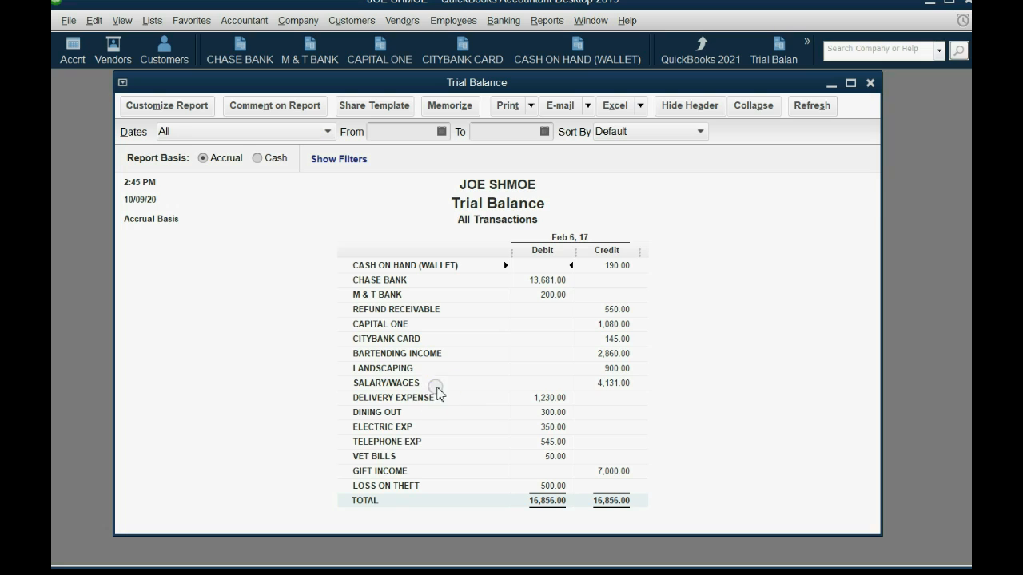
Step: Review the transactions behind the SALARY/WAGES credit total in the Trial Balance, and close the detail report
left_click(651, 385)
double_click(616, 384)
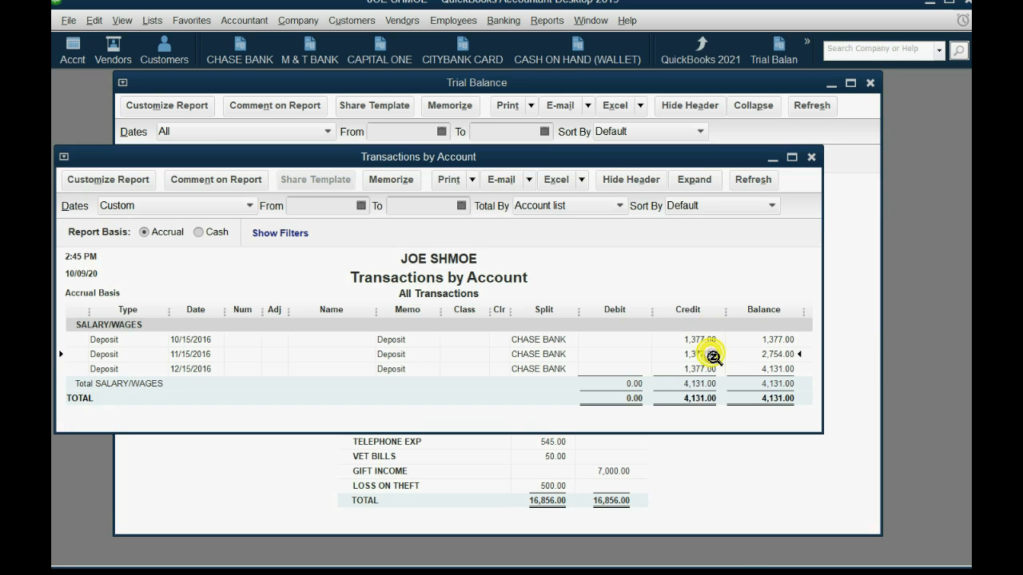
left_click(811, 157)
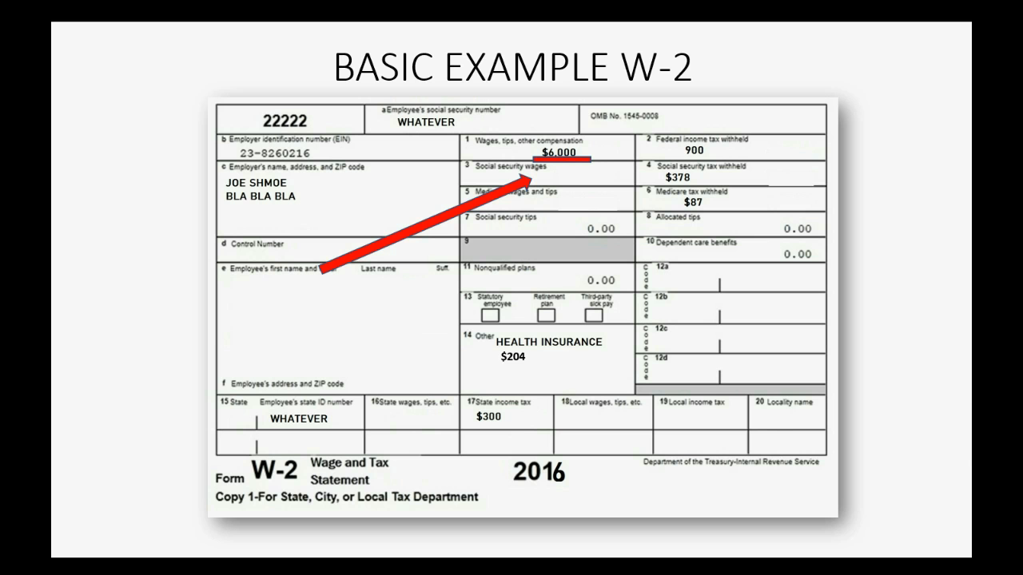
left_click(657, 545)
left_click(659, 546)
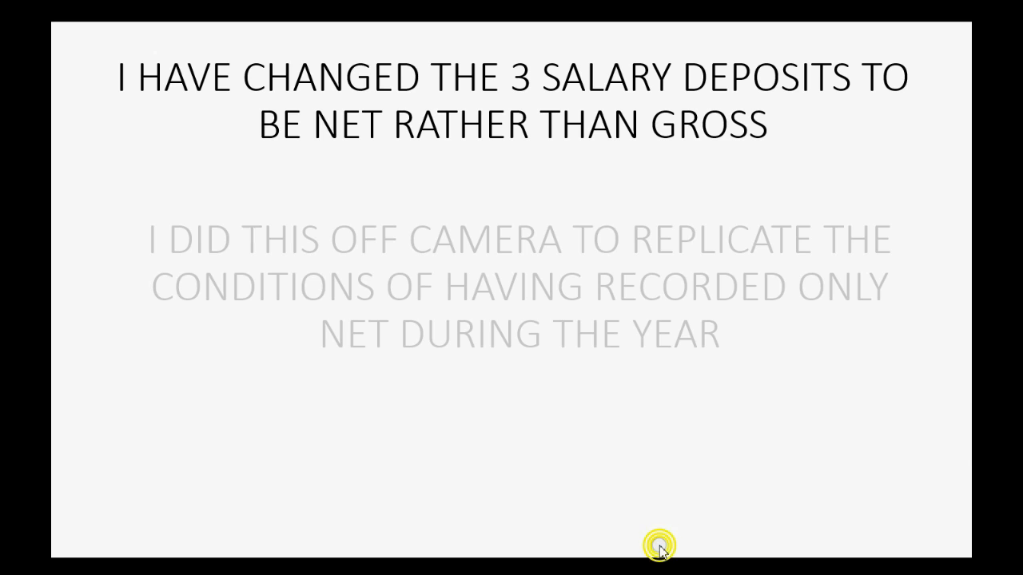
left_click(660, 546)
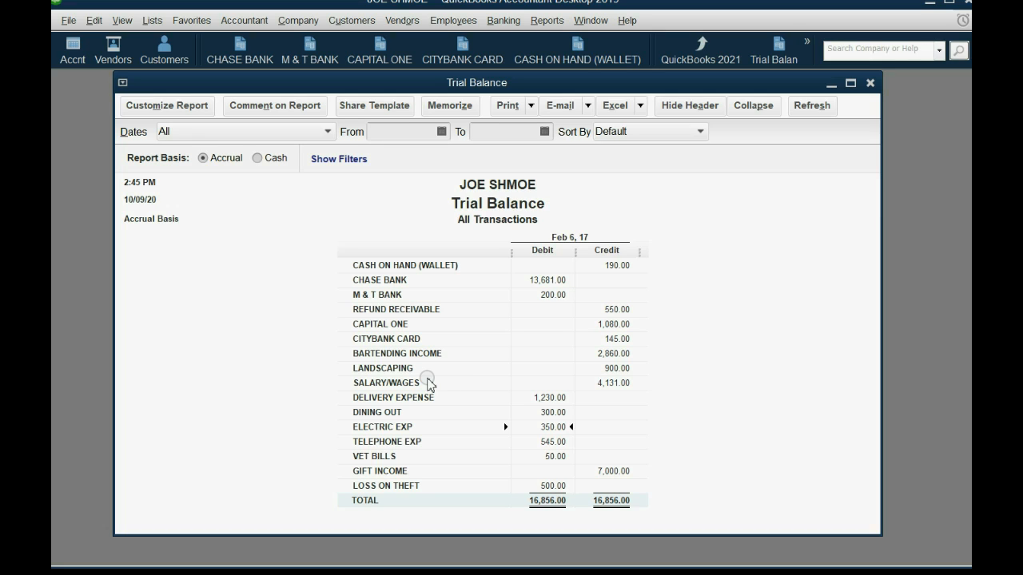
Step: Open a new general journal entry and date it 12/31/2016
left_click(609, 385)
left_click(306, 23)
left_click(367, 299)
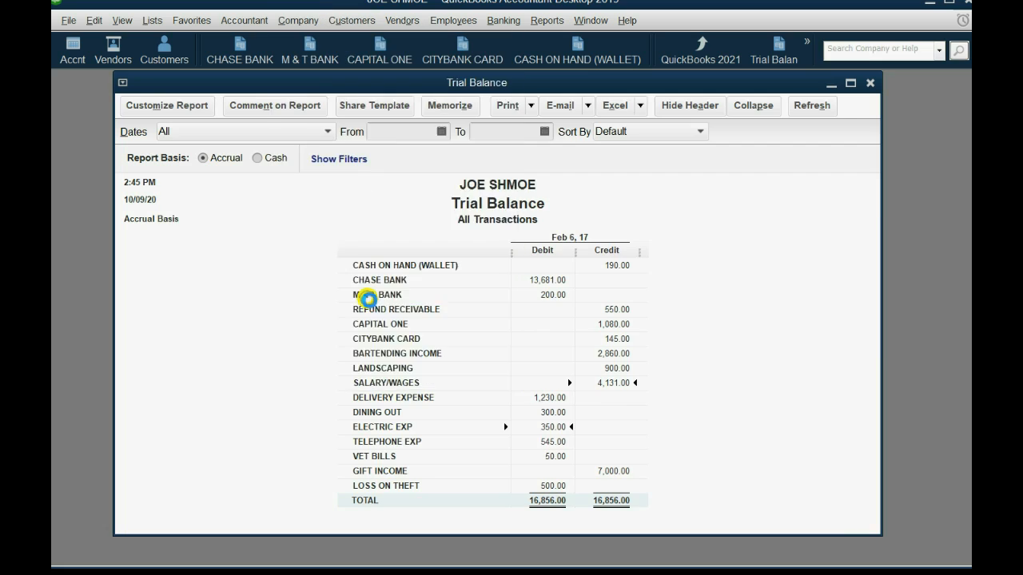
left_click(476, 292)
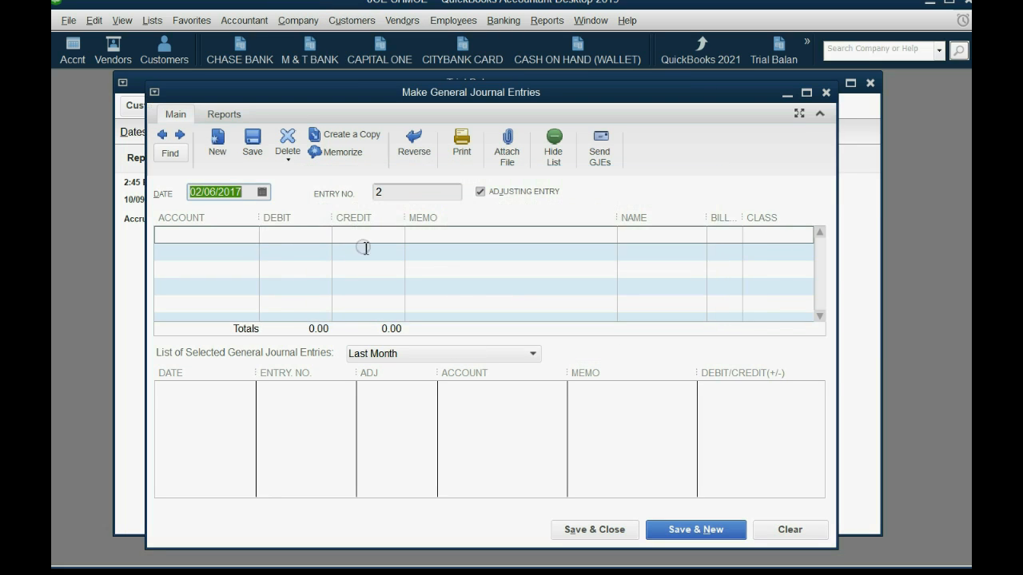
left_click(262, 192)
left_click(205, 217)
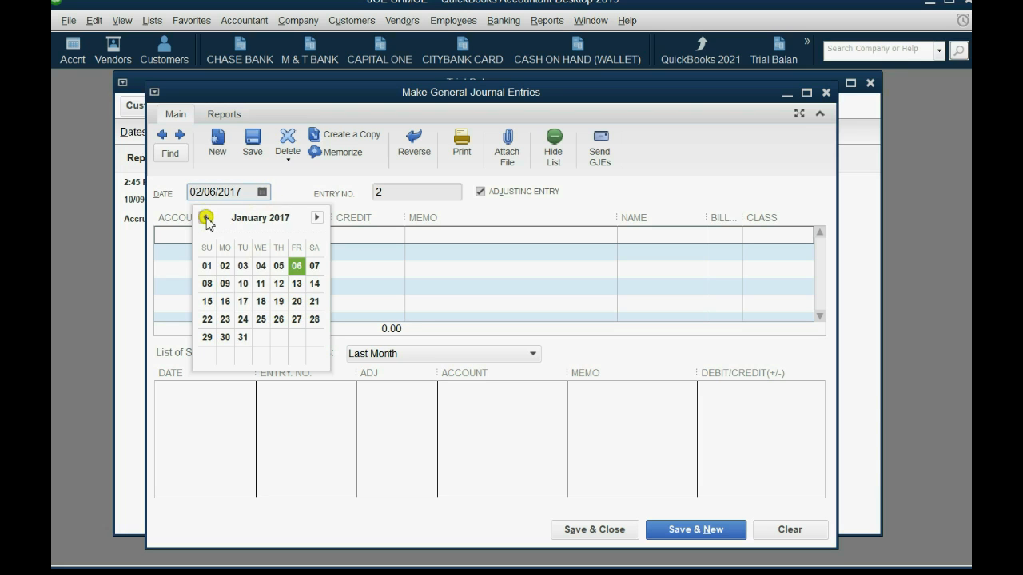
left_click(205, 217)
left_click(313, 337)
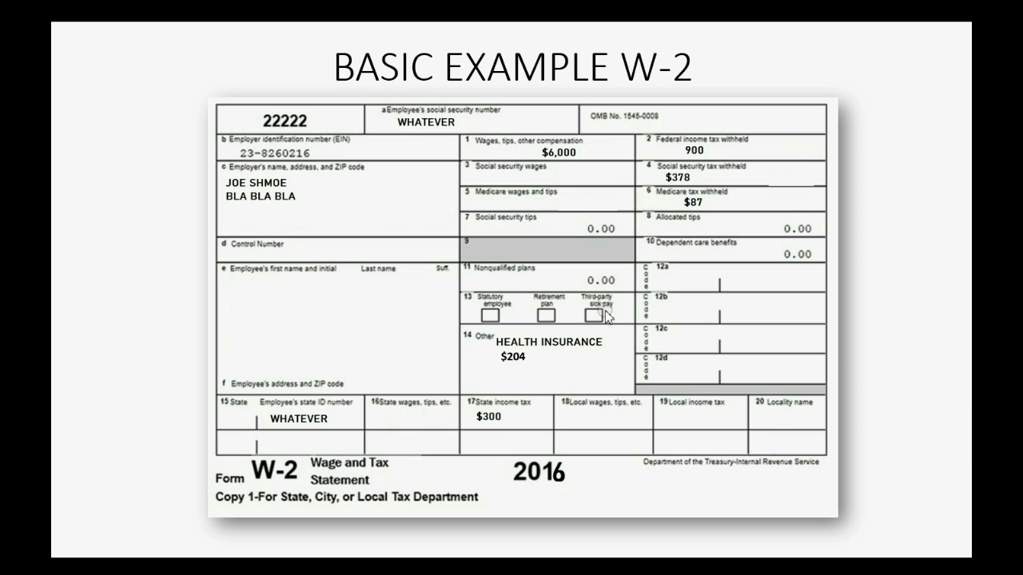
Step: Enter a 900 debit to FEDERAL INCOME TAX on the first journal line, using the W-2's federal tax withheld
left_click(695, 150)
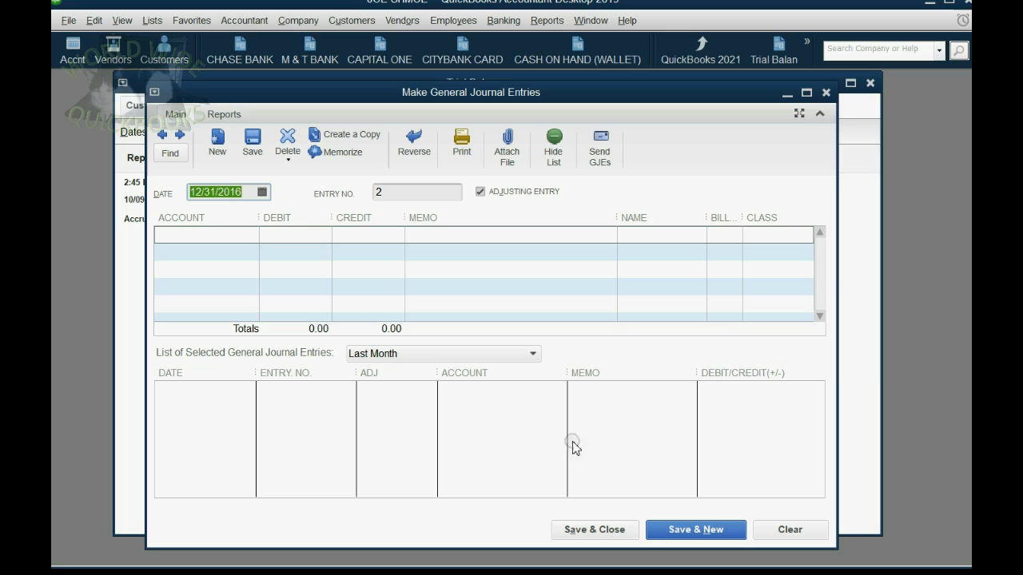
left_click(307, 240)
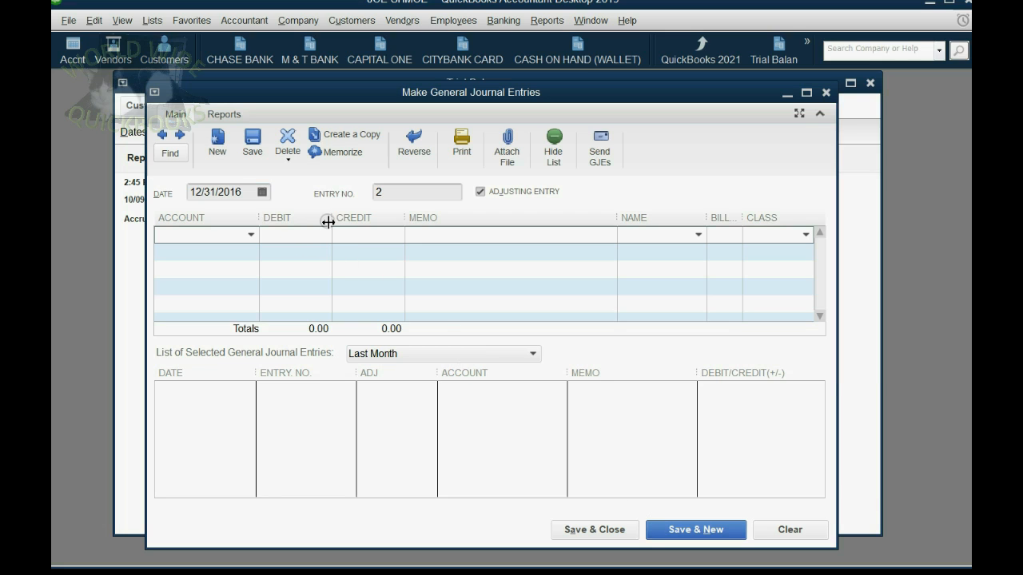
type("900")
key("Tab")
left_click(249, 235)
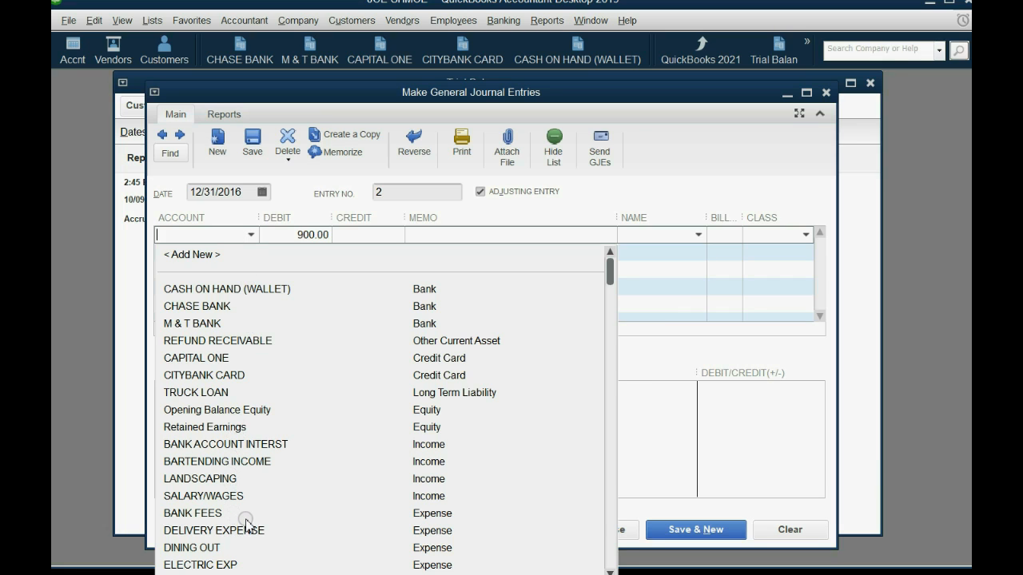
type("fe")
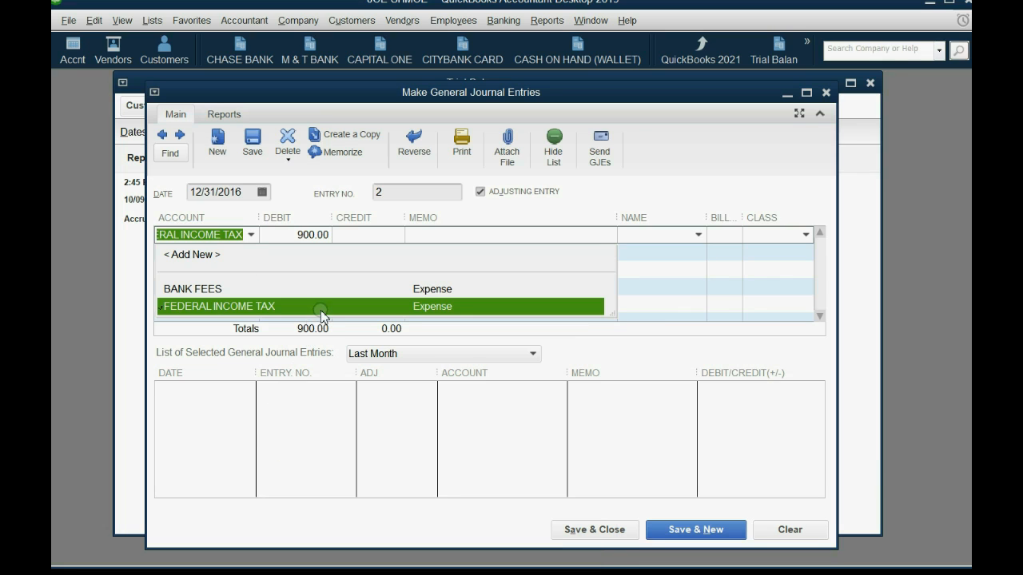
left_click(320, 307)
Step: Assign the second journal line to STATE INCOME TAX, replacing its auto-filled credit with the W-2's 300 as a debit
left_click(251, 252)
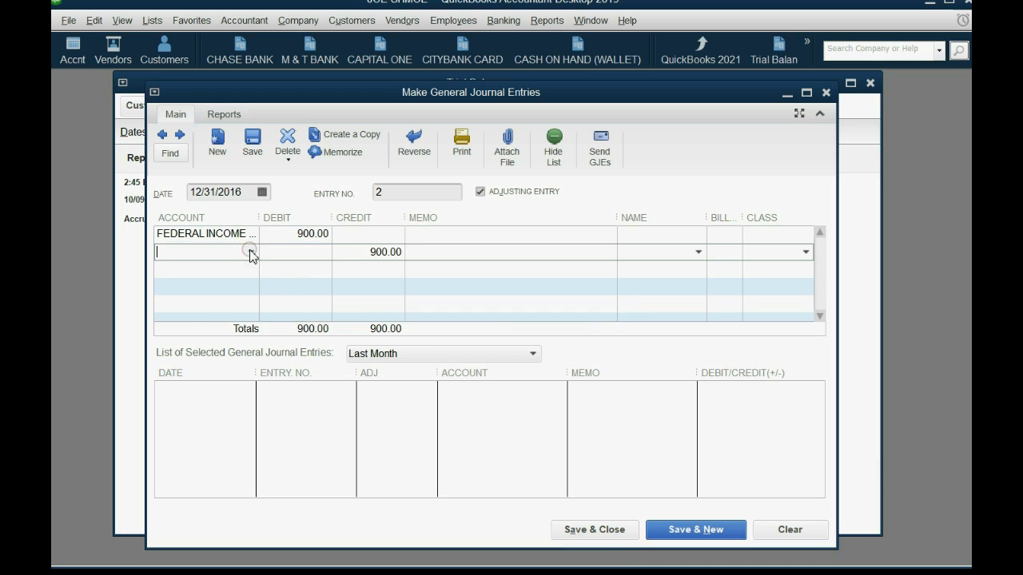
left_click(252, 252)
type("st")
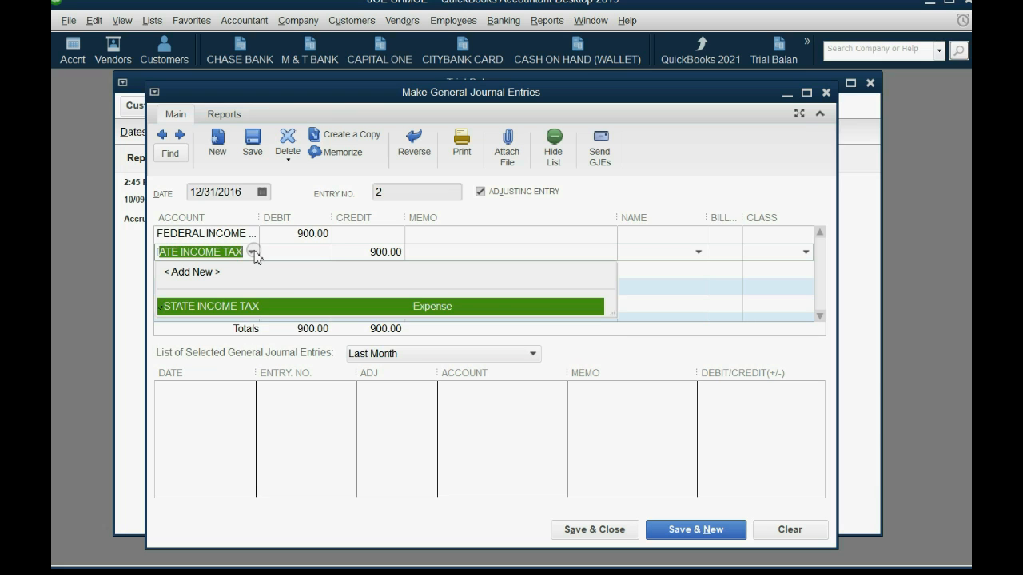
left_click(327, 307)
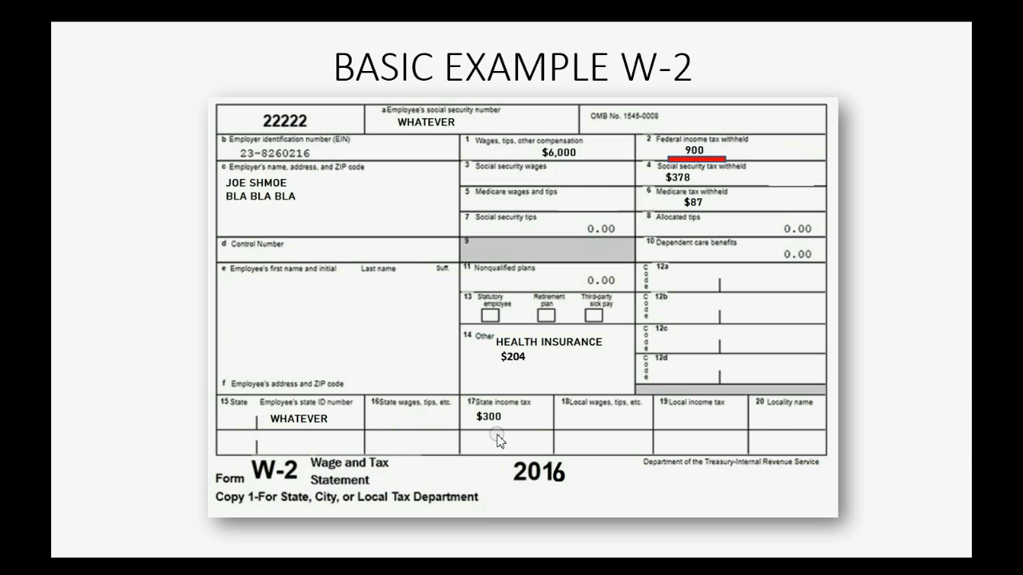
left_click(497, 421)
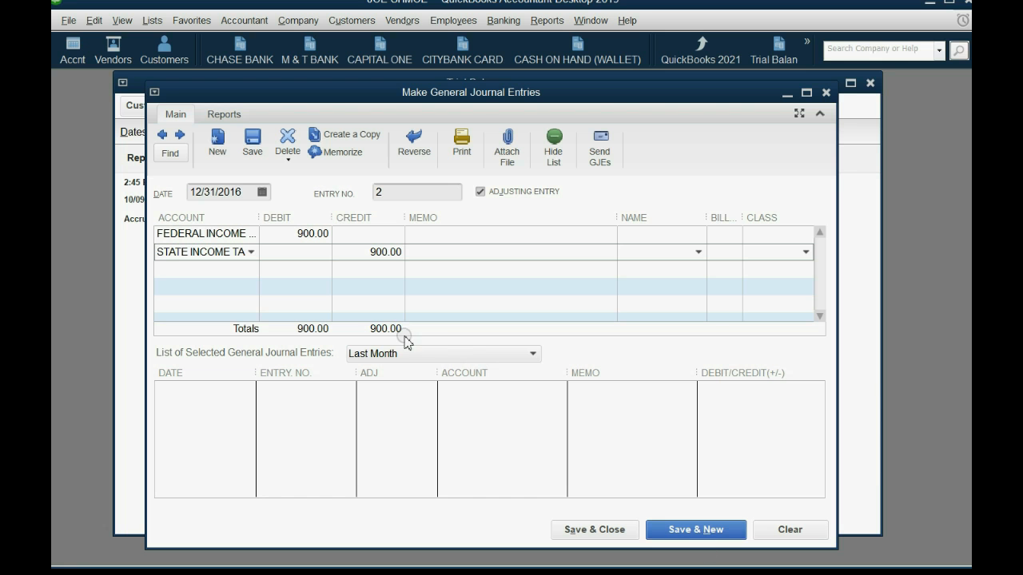
double_click(367, 251)
key("Delete")
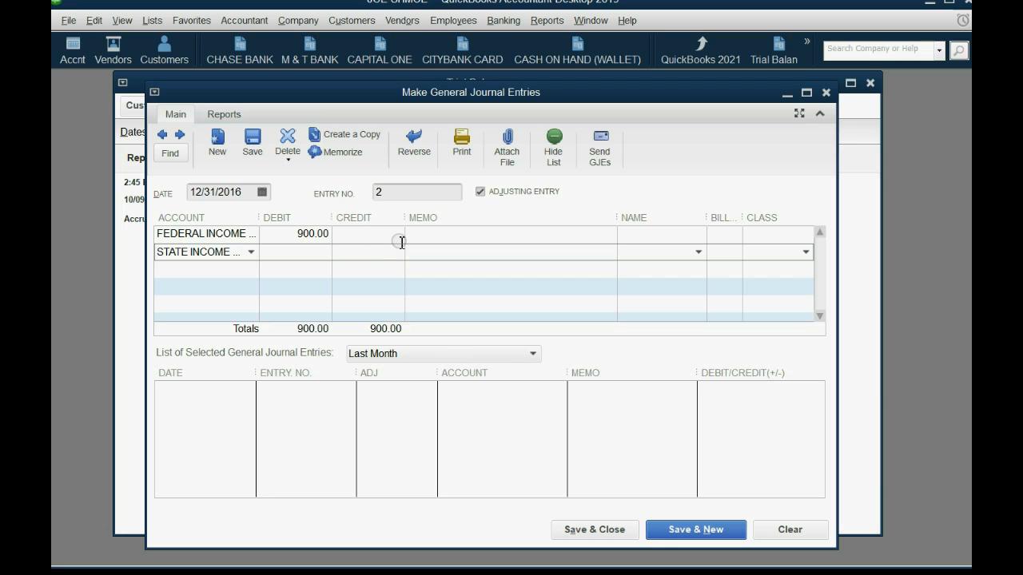
left_click(308, 250)
type("300")
key("Tab")
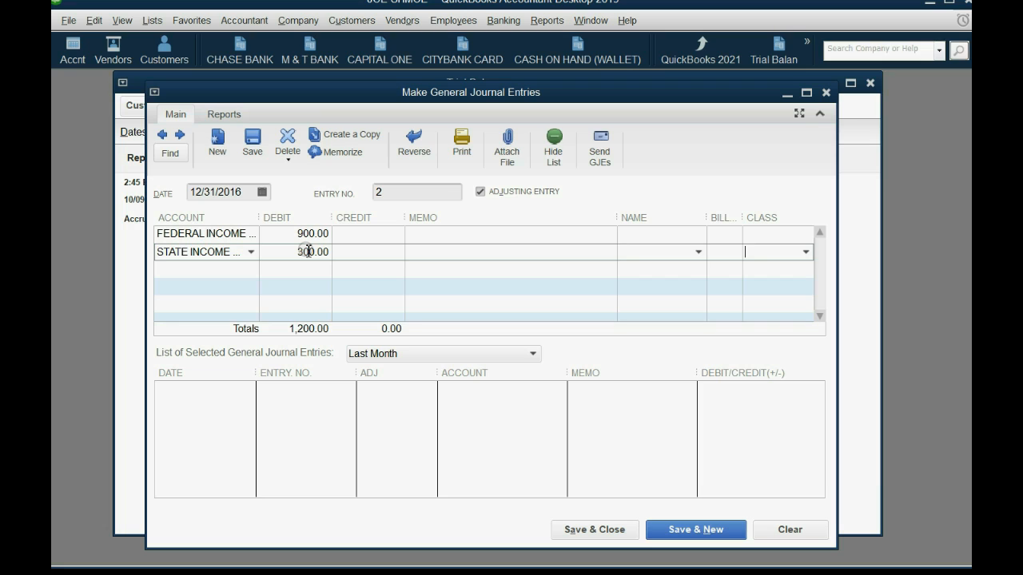
key("Tab")
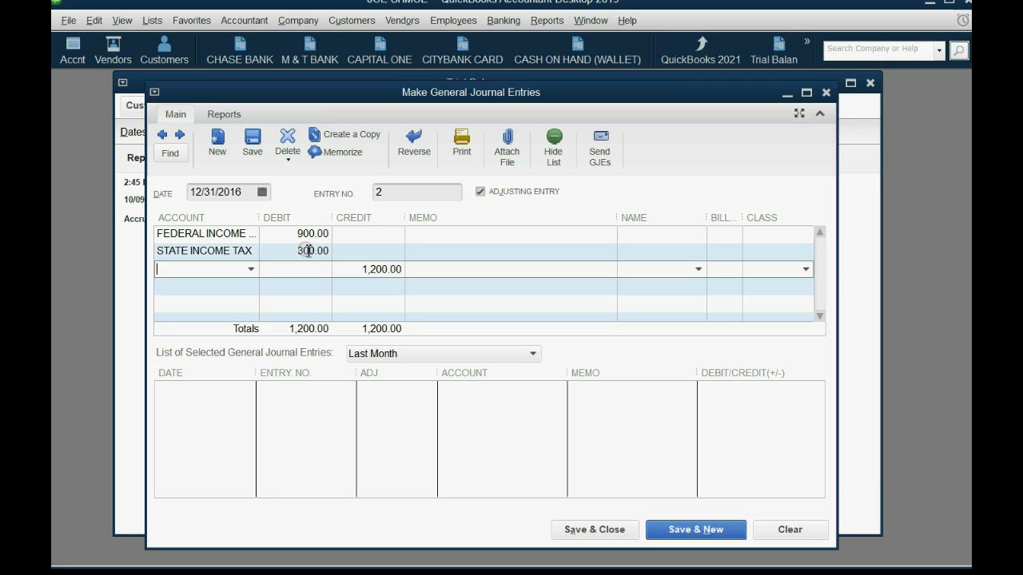
Step: Clear the third line's auto-filled credit and record the W-2's 378 as a debit to SOCIAL SECURITY
left_click(352, 274)
key("BackSpace")
left_click(199, 270)
type("S")
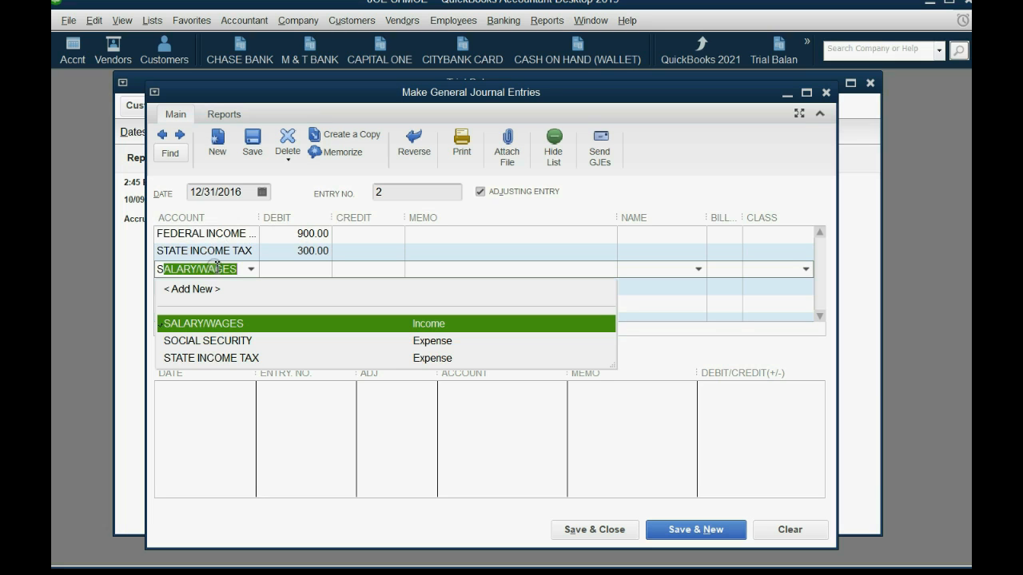
type("o")
left_click(237, 324)
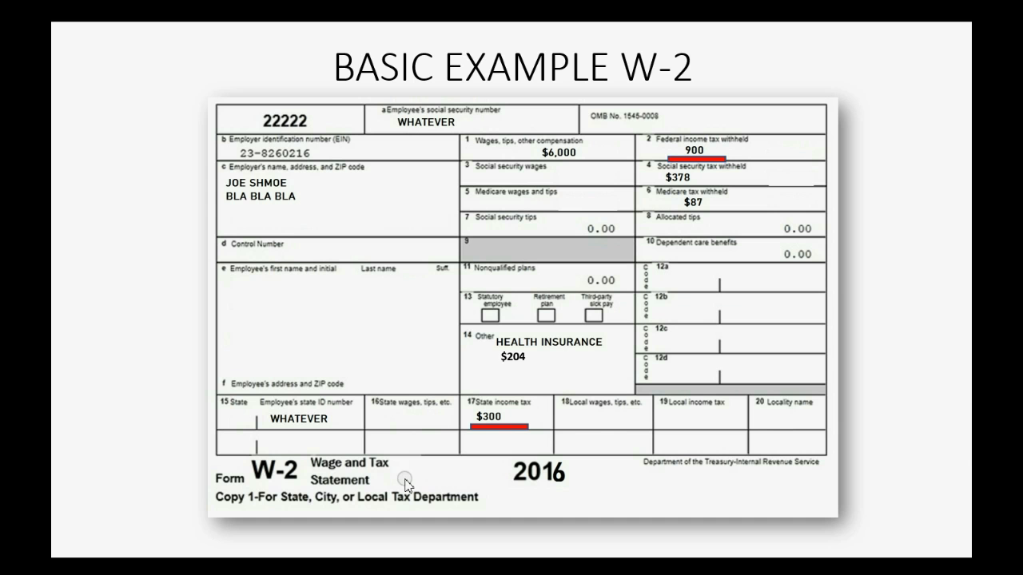
left_click(681, 184)
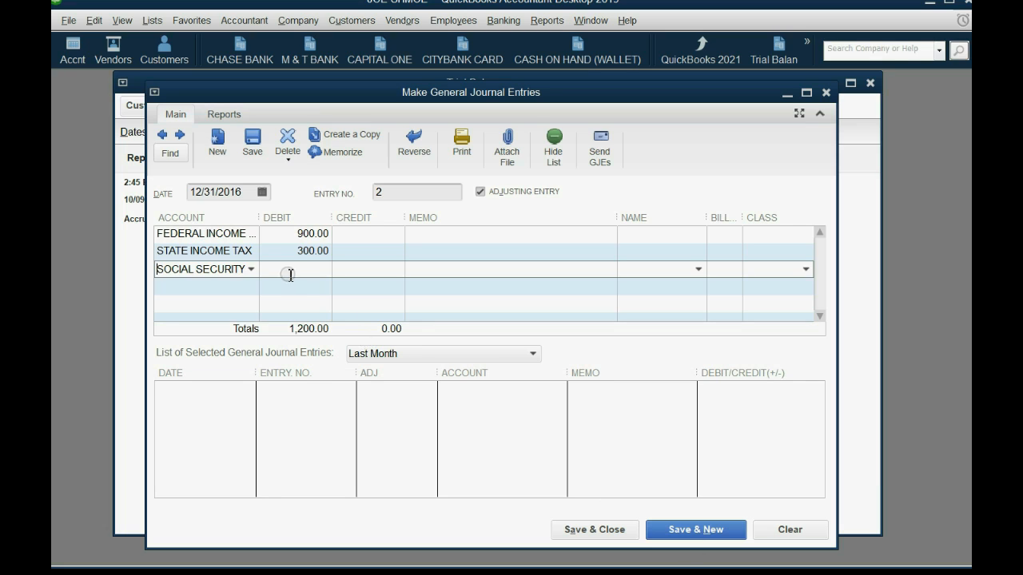
left_click(298, 268)
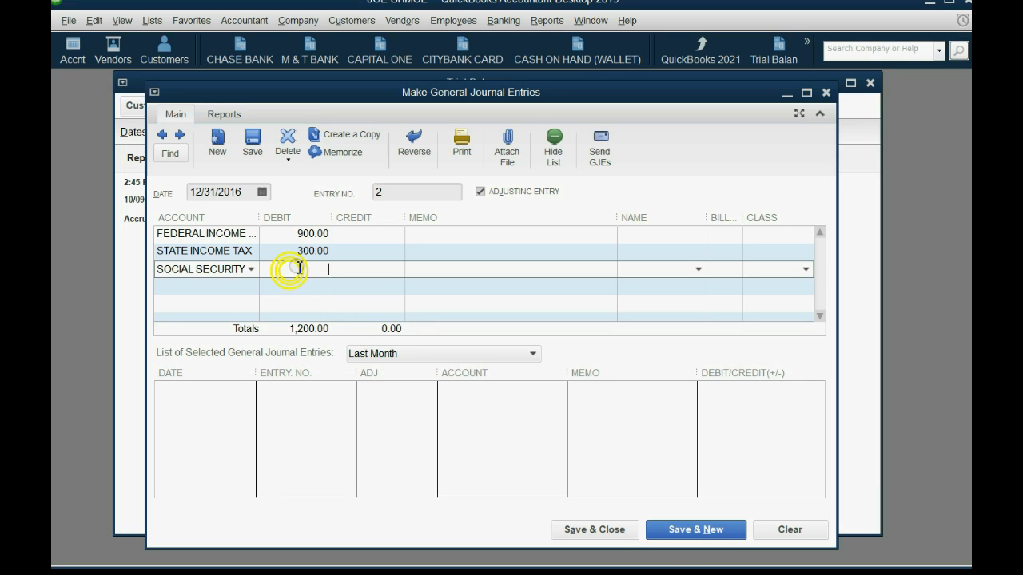
type("37")
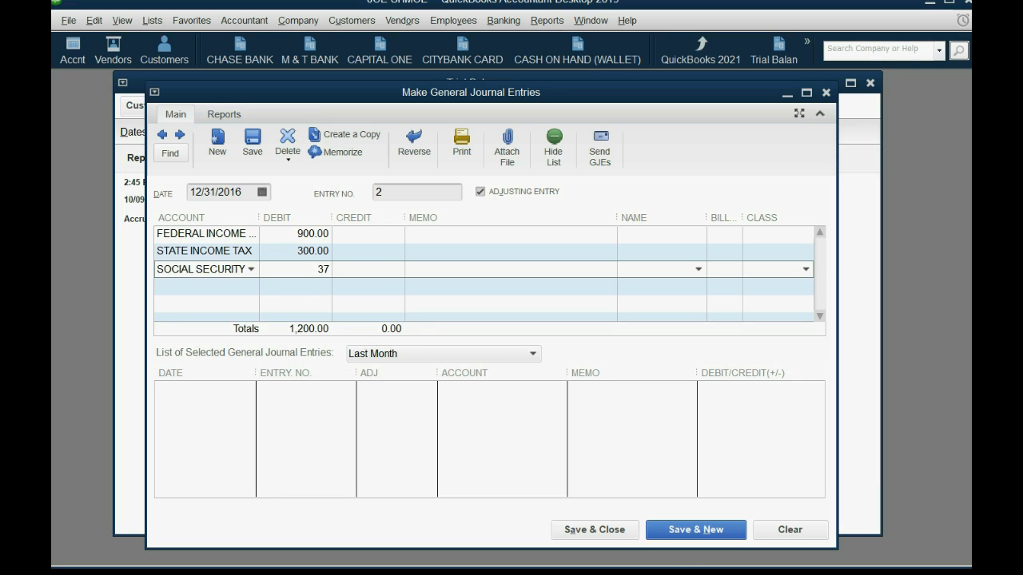
type("8")
key("Tab")
Step: Assign the fourth journal line to MEDICARE, replacing its auto-filled credit with the W-2's 87 as a debit
left_click(249, 286)
type("med")
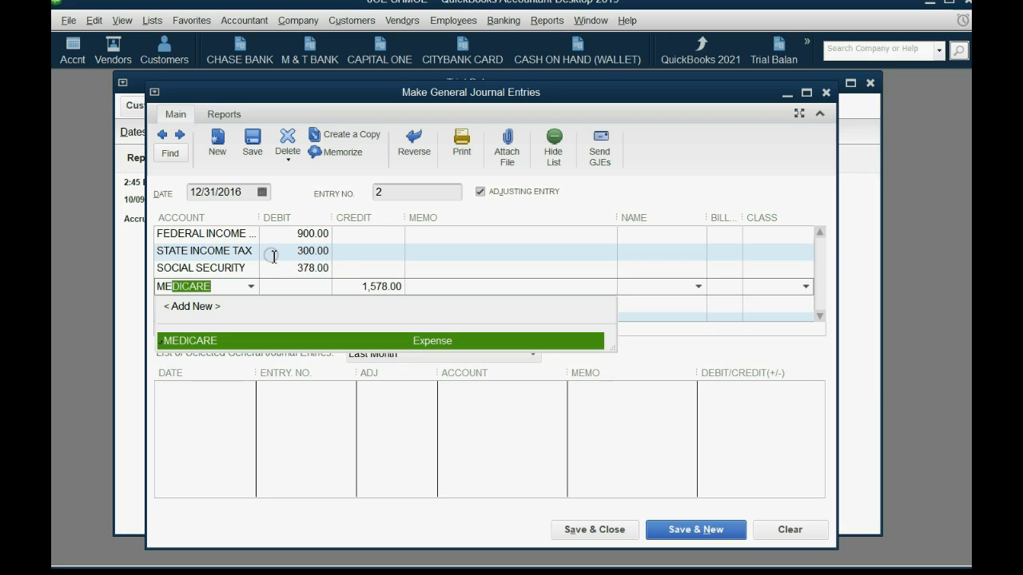
key("Tab")
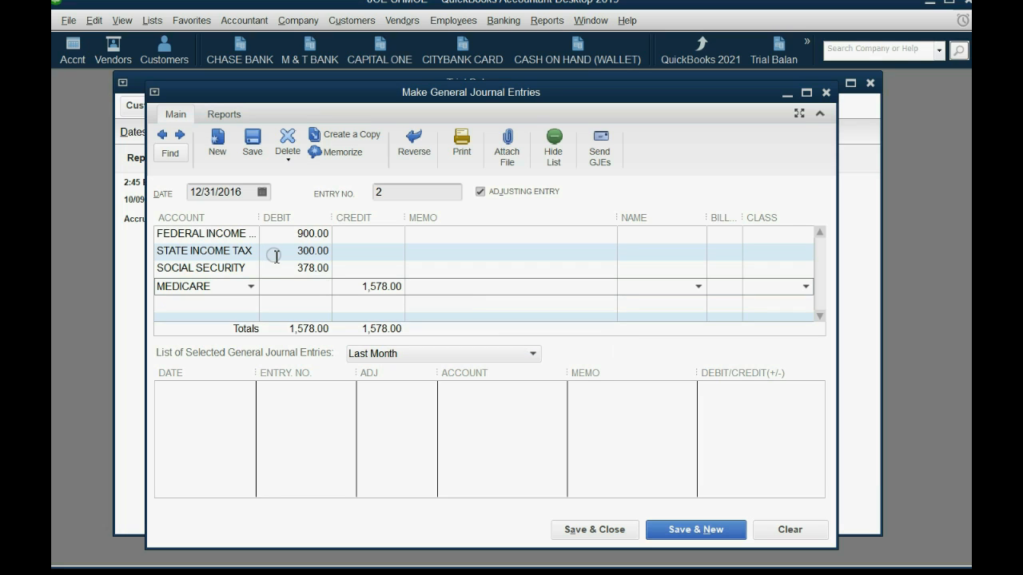
left_click_drag(347, 290, 407, 292)
key("Delete")
left_click(377, 570)
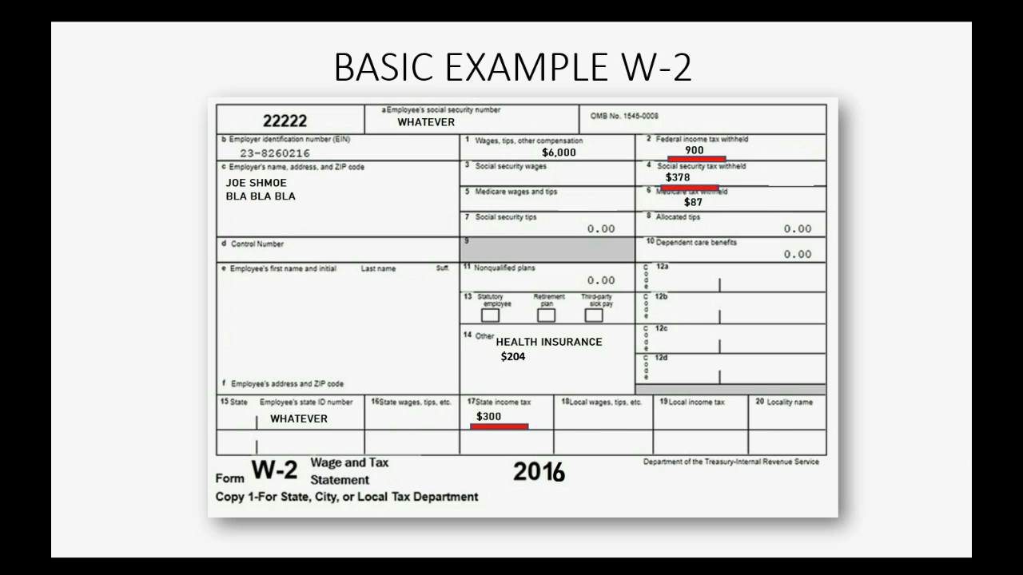
left_click_drag(661, 212, 719, 212)
key("alt+Tab")
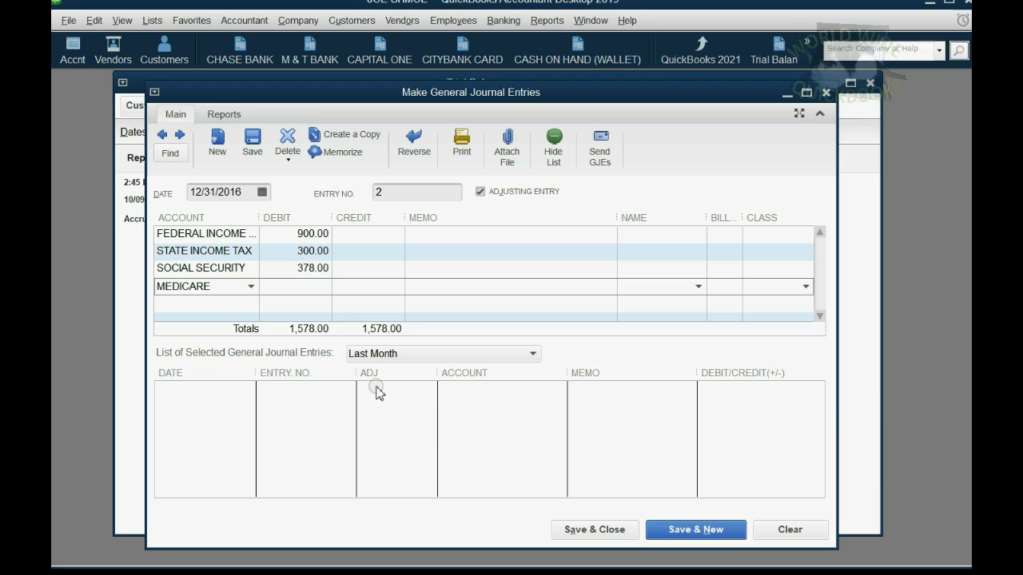
left_click(322, 286)
type("87")
key("Tab")
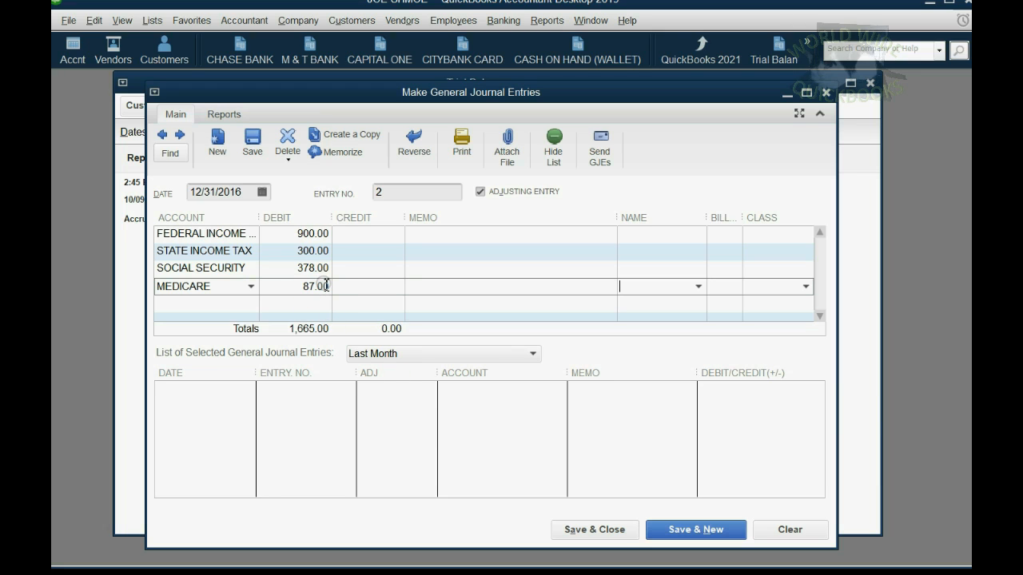
key("Tab")
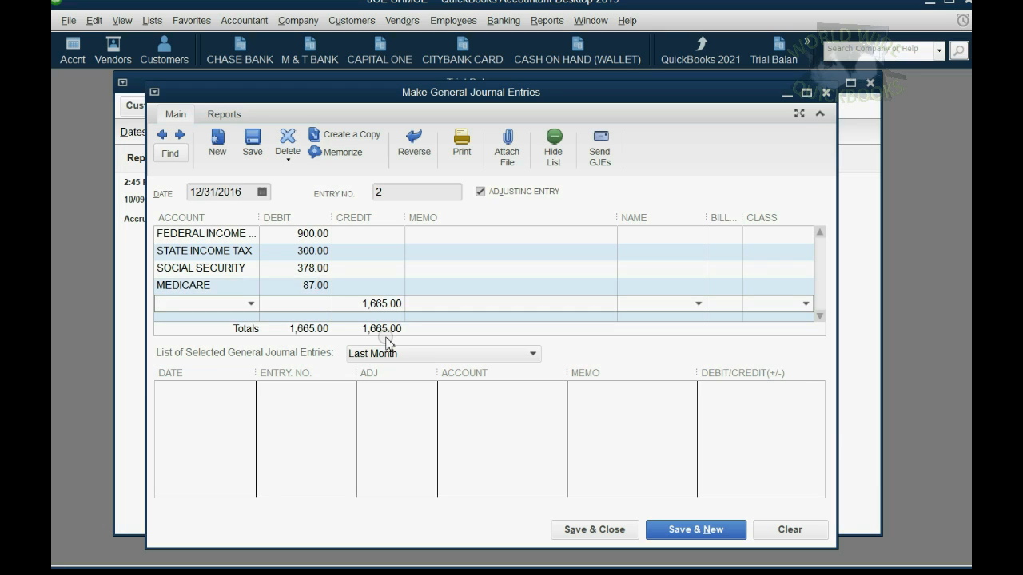
Step: Clear the fifth journal line's auto-filled credit and assign the line to the HEALTH INSURANCE account
left_click(356, 304)
key("Delete")
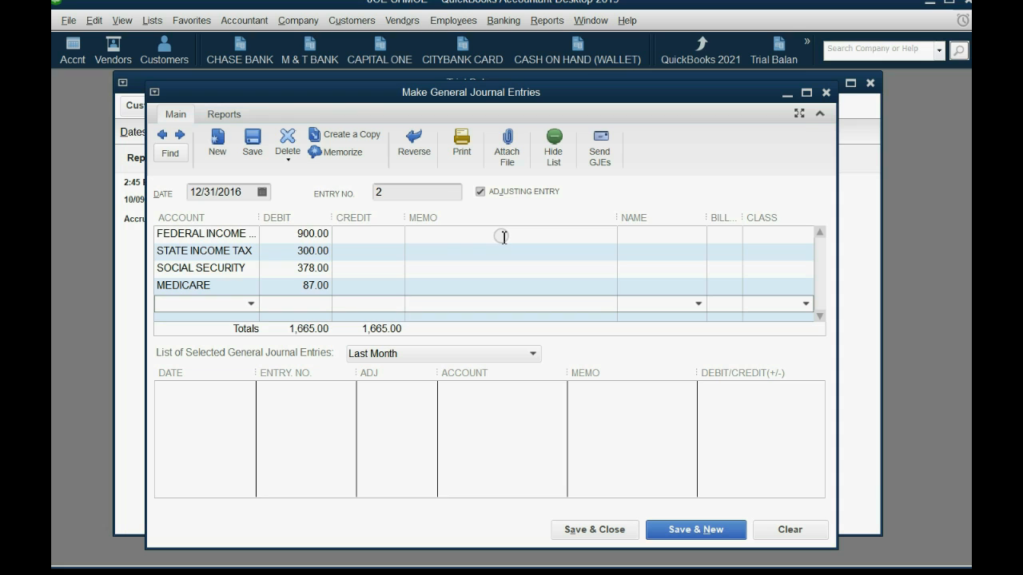
left_click(250, 305)
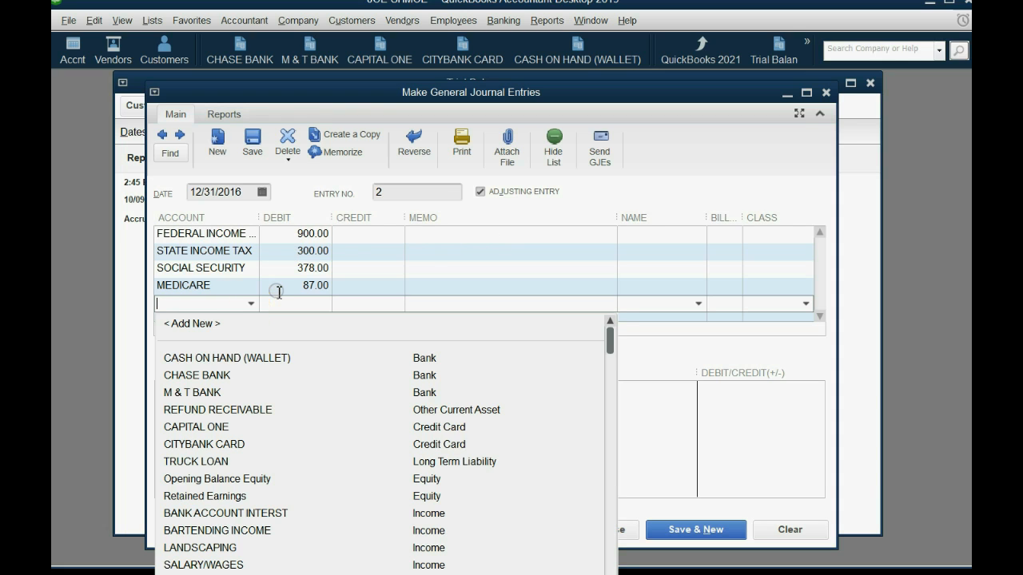
type("he")
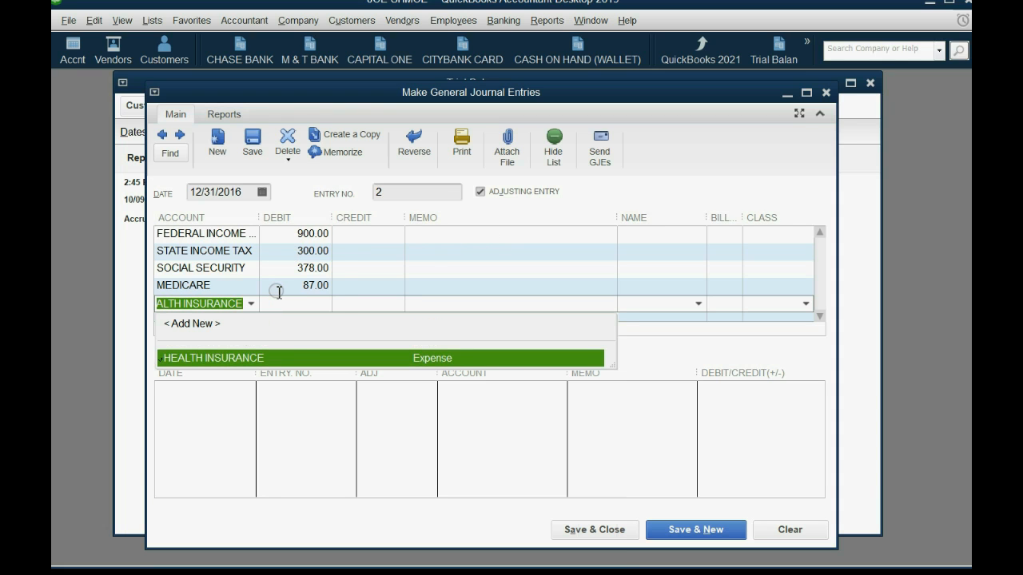
left_click(292, 358)
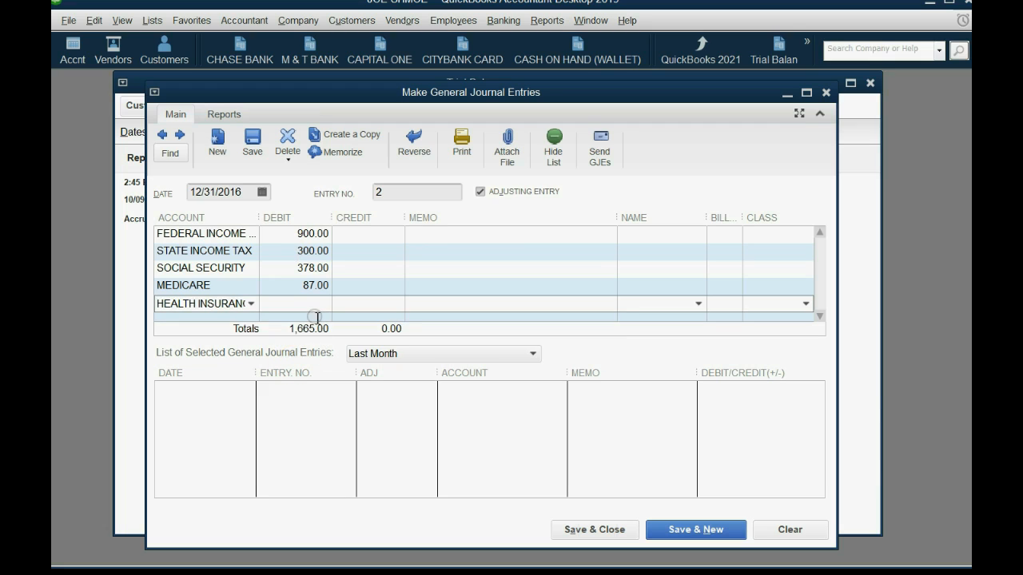
Step: Record the W-2's health insurance amount of 204 as a debit on the HEALTH INSURANCE line
left_click(305, 301)
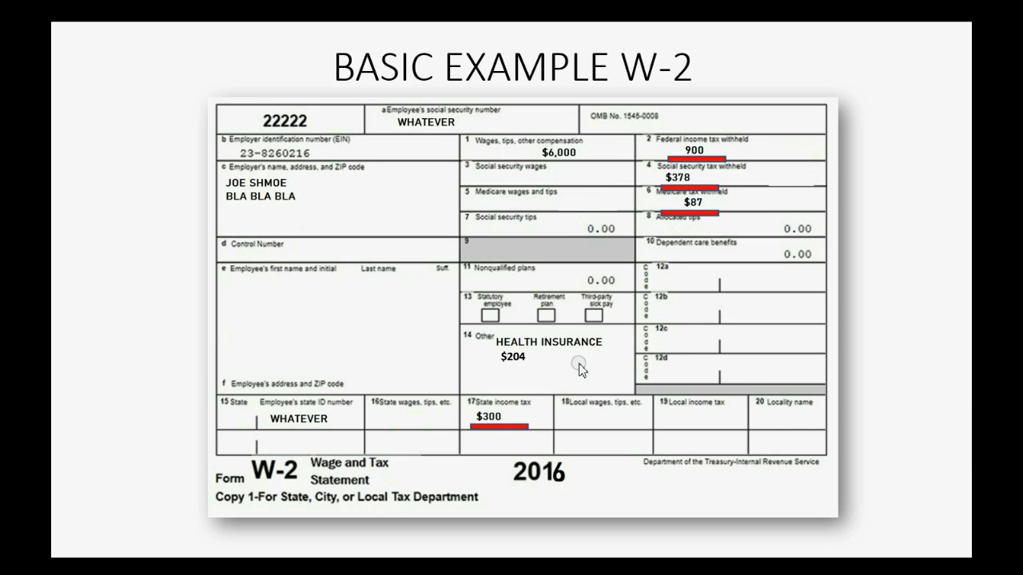
left_click(529, 367)
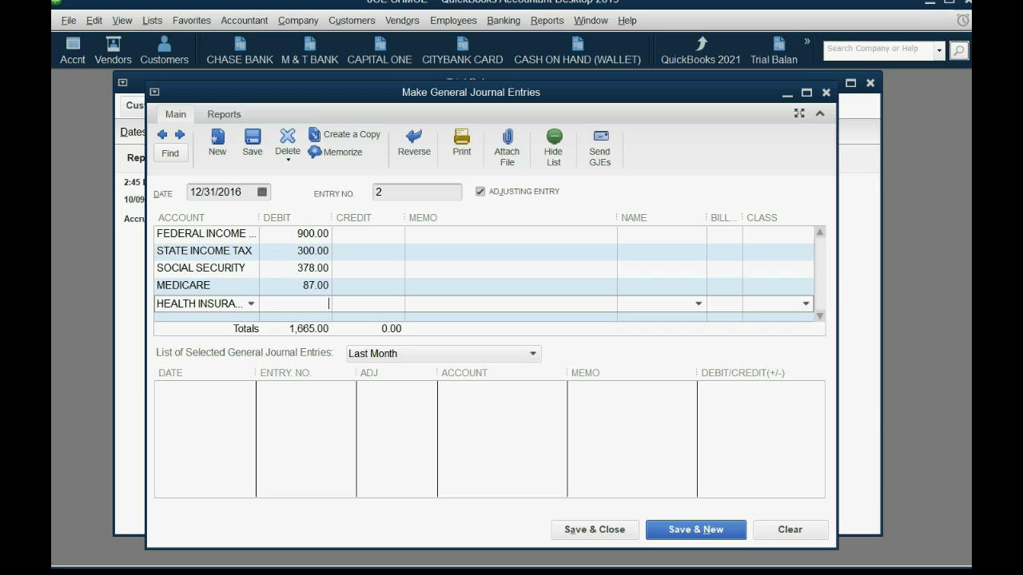
type("204")
key("Tab")
key("Tab")
key("Tab")
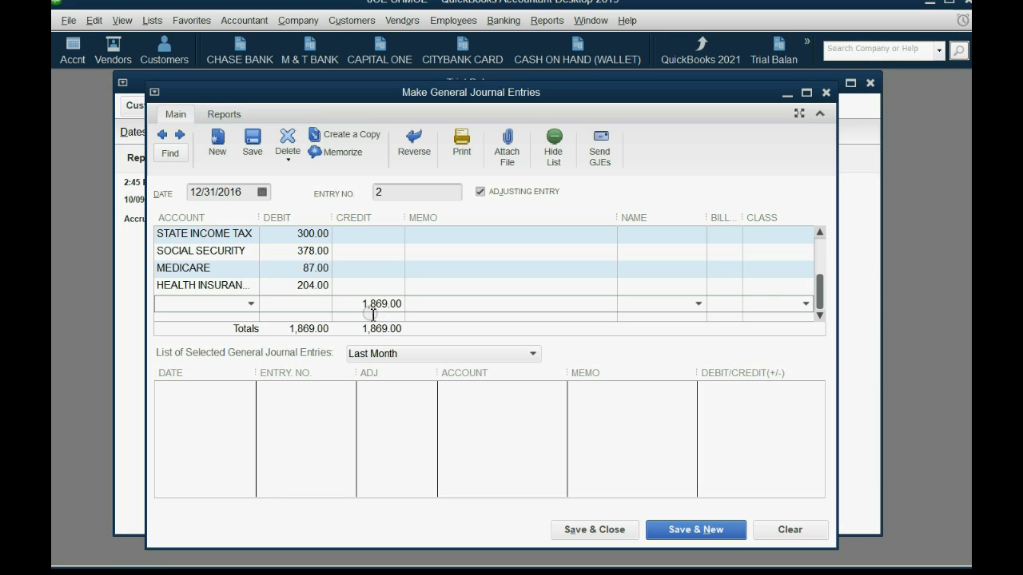
Step: Assign the sixth journal line to SALARY/WAGES, keeping its auto-filled balancing credit
left_click_drag(361, 303, 402, 304)
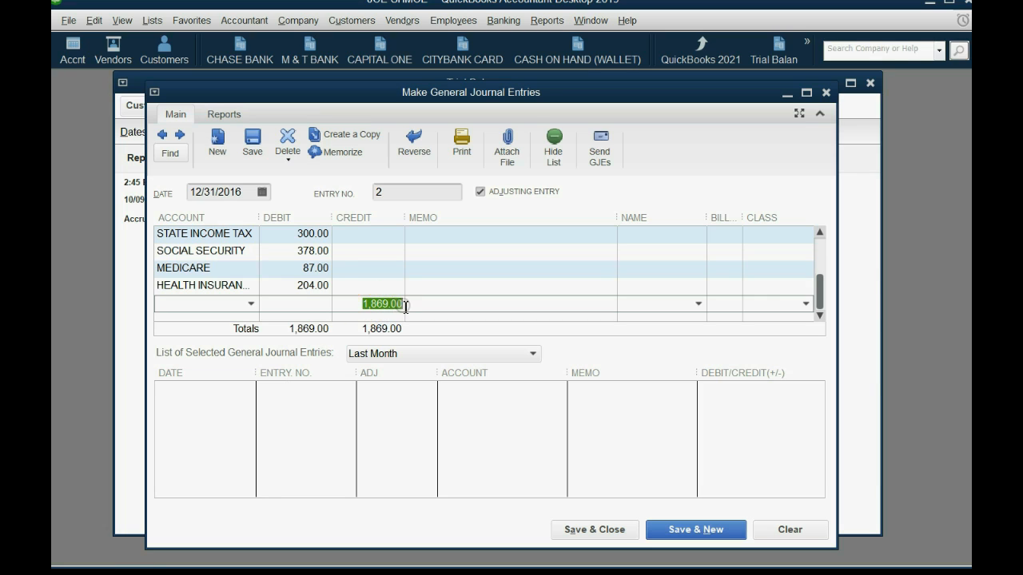
left_click(250, 305)
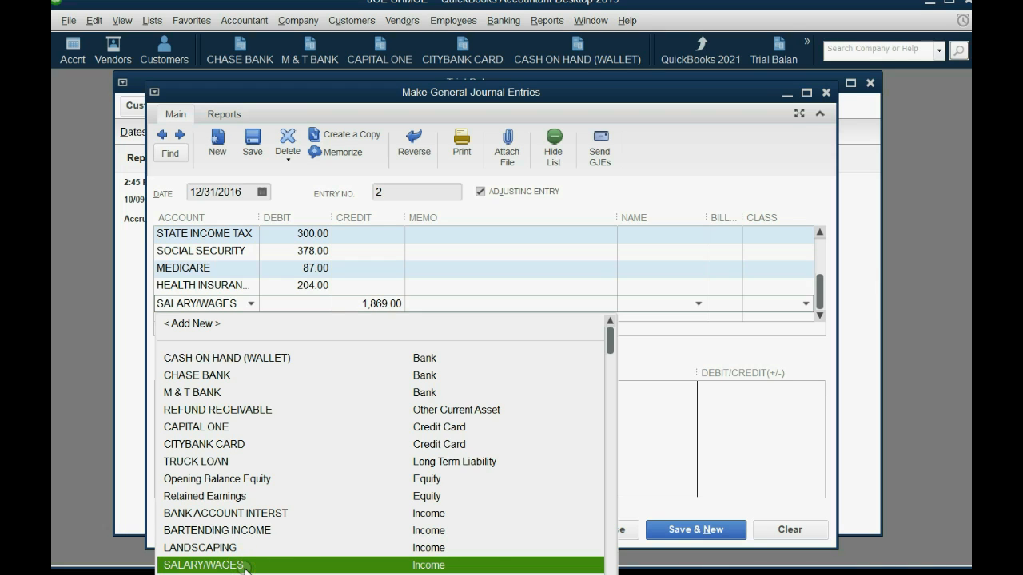
left_click(204, 565)
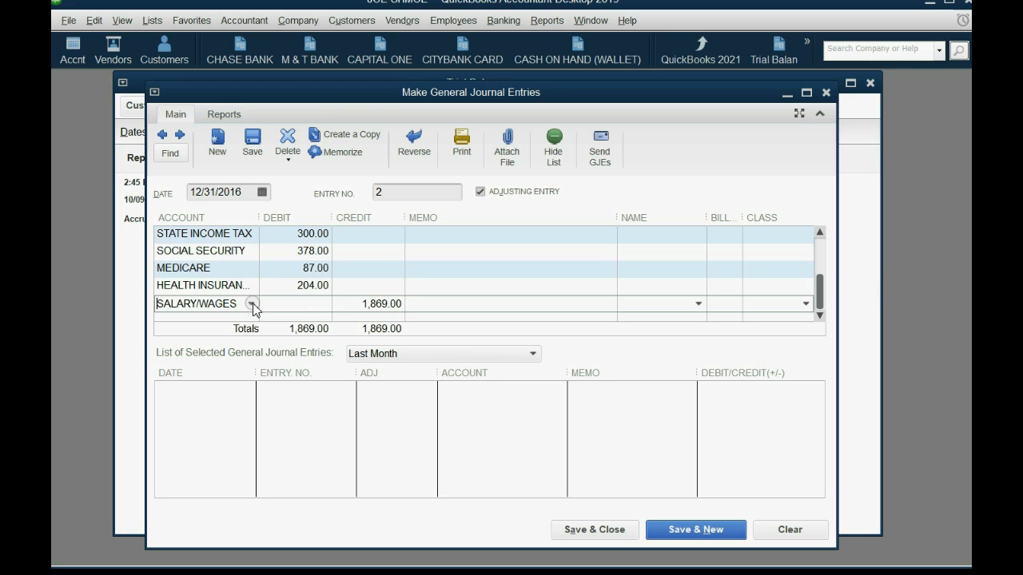
Step: Review the deduction debits and the SALARY/WAGES credit, and save and close the journal entry without assigning classes
left_click(314, 235)
left_click(310, 251)
left_click(308, 266)
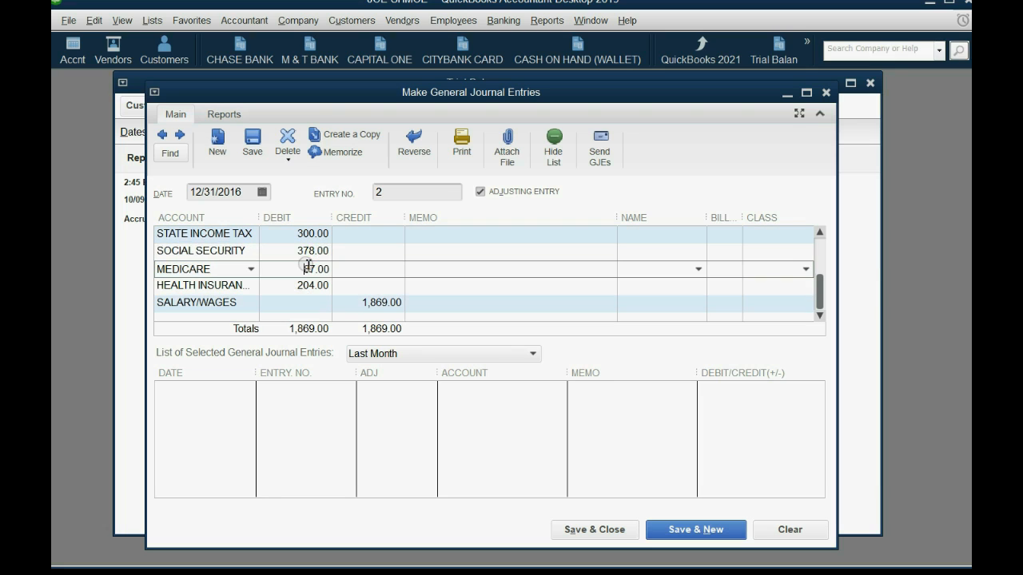
left_click(308, 286)
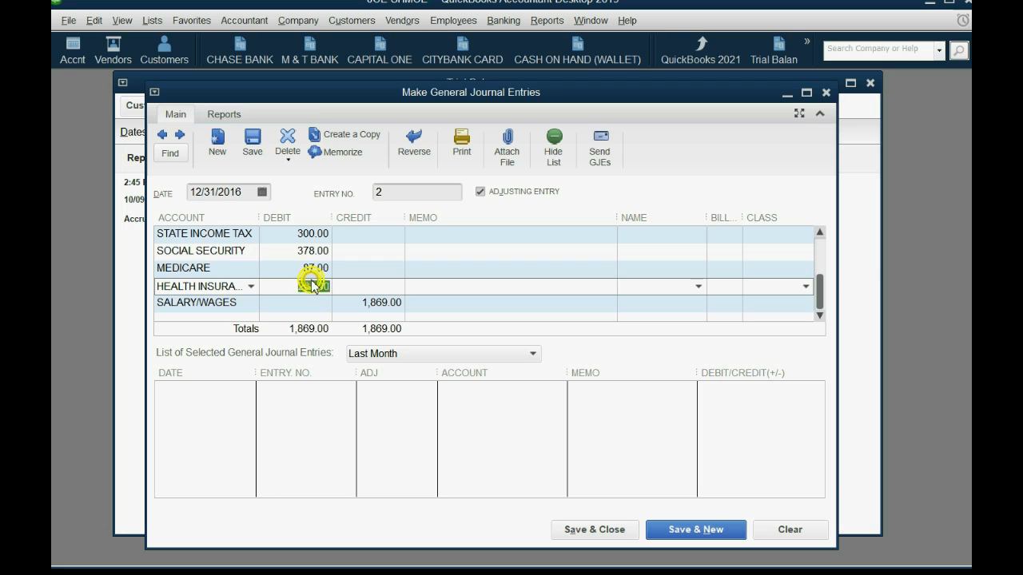
left_click(360, 302)
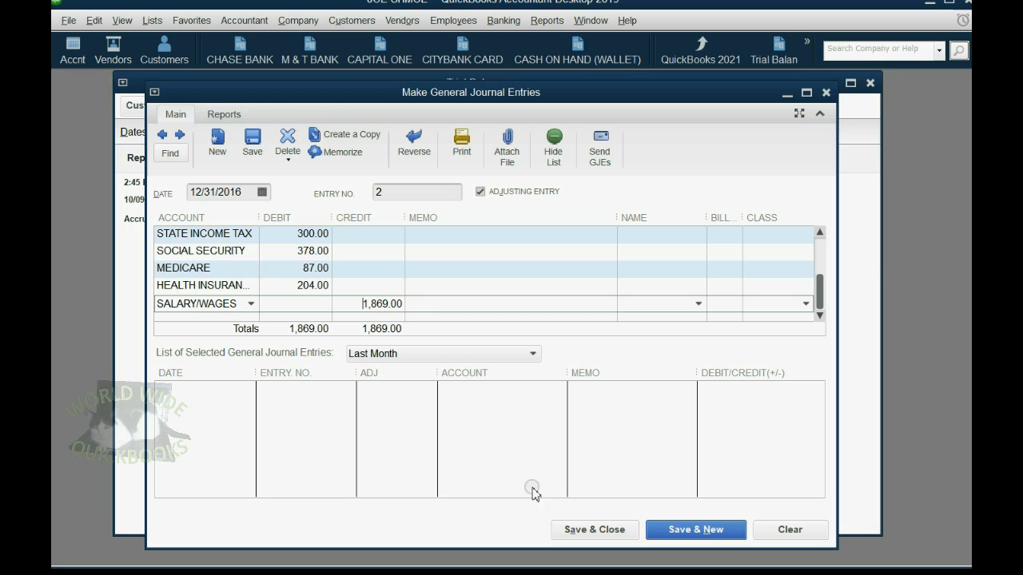
left_click(583, 530)
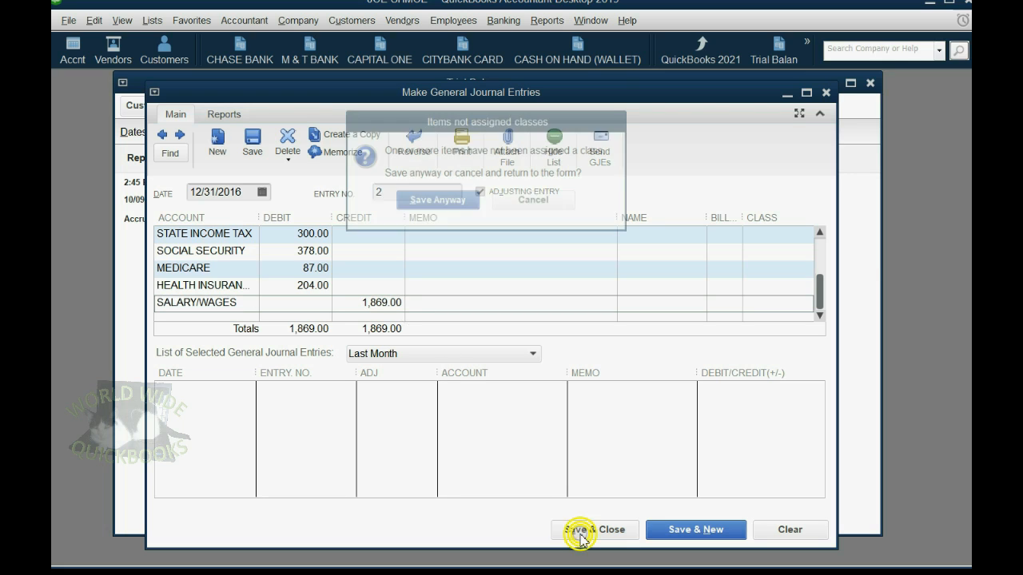
left_click(432, 201)
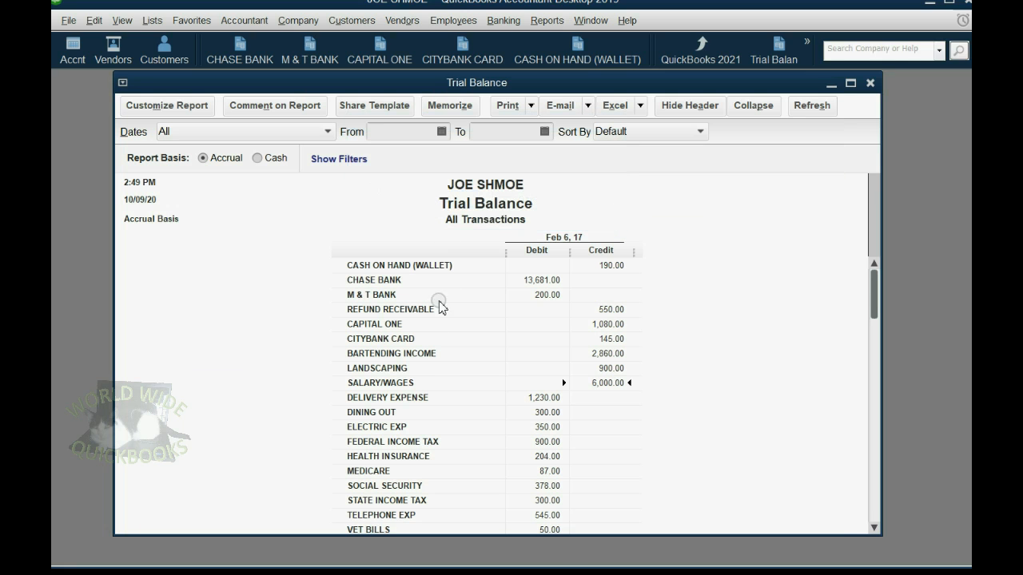